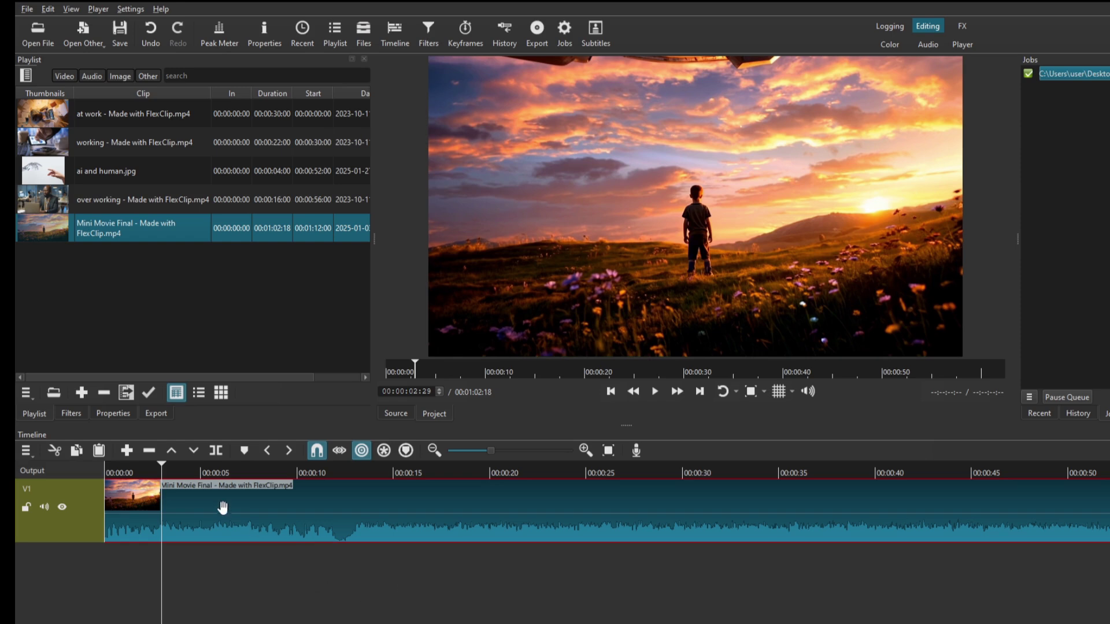
Preview the Mini Movie Final clip, then detach its audio onto track A1.
key(space)
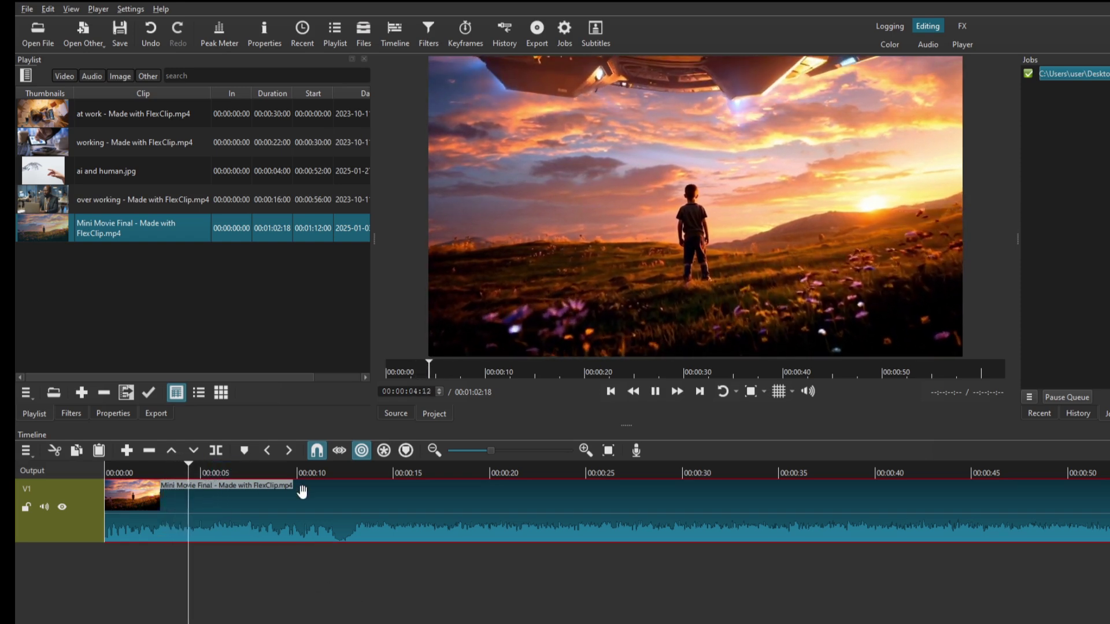
key(space)
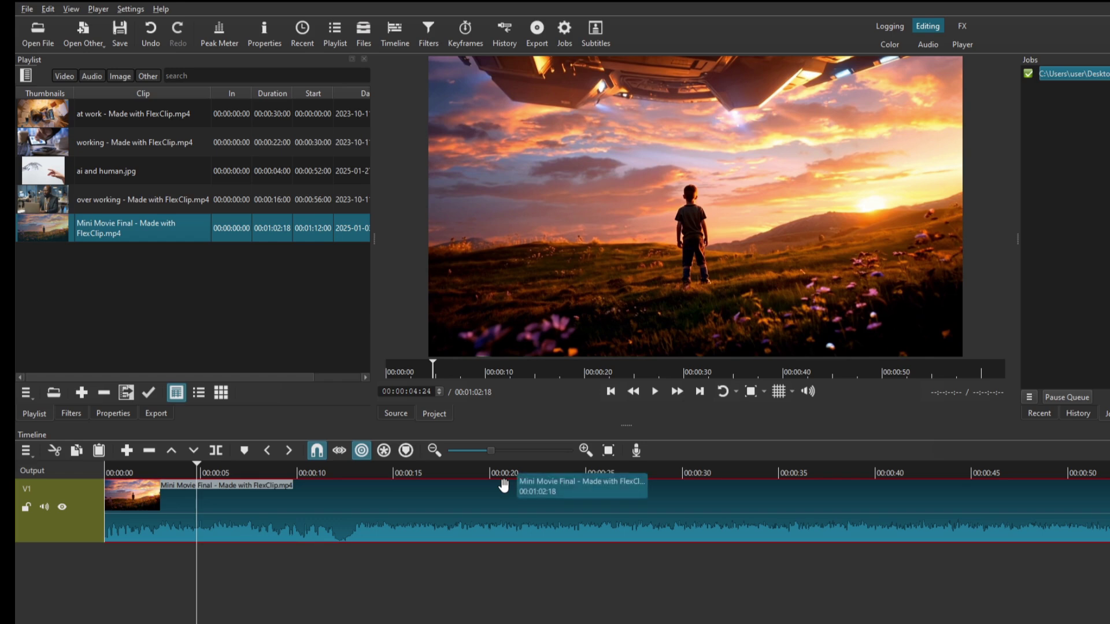
right_click(363, 510)
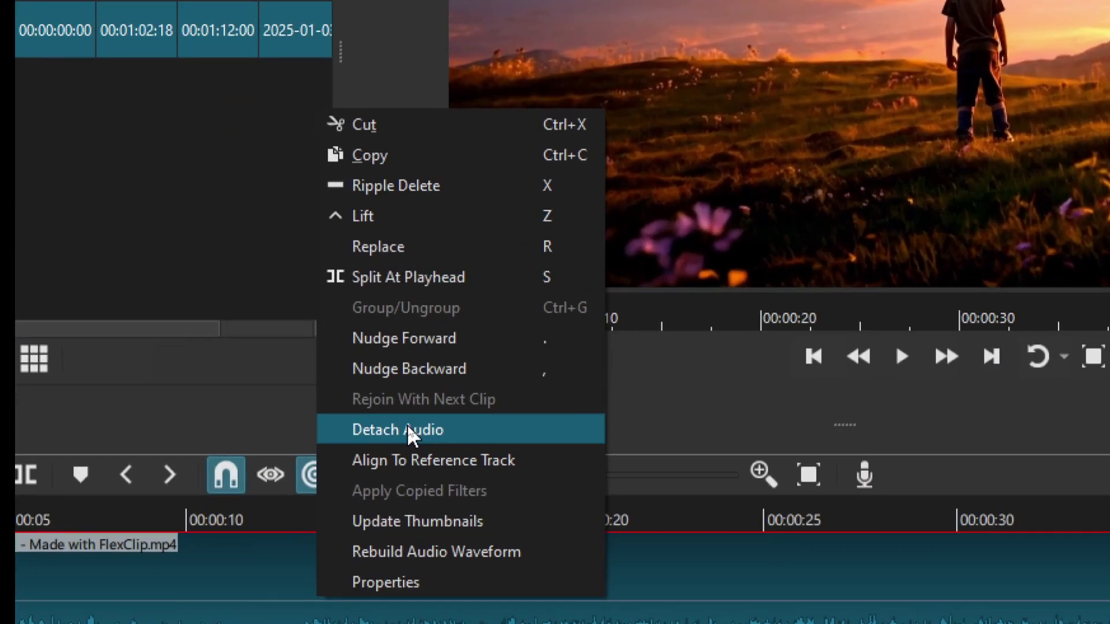
click(406, 429)
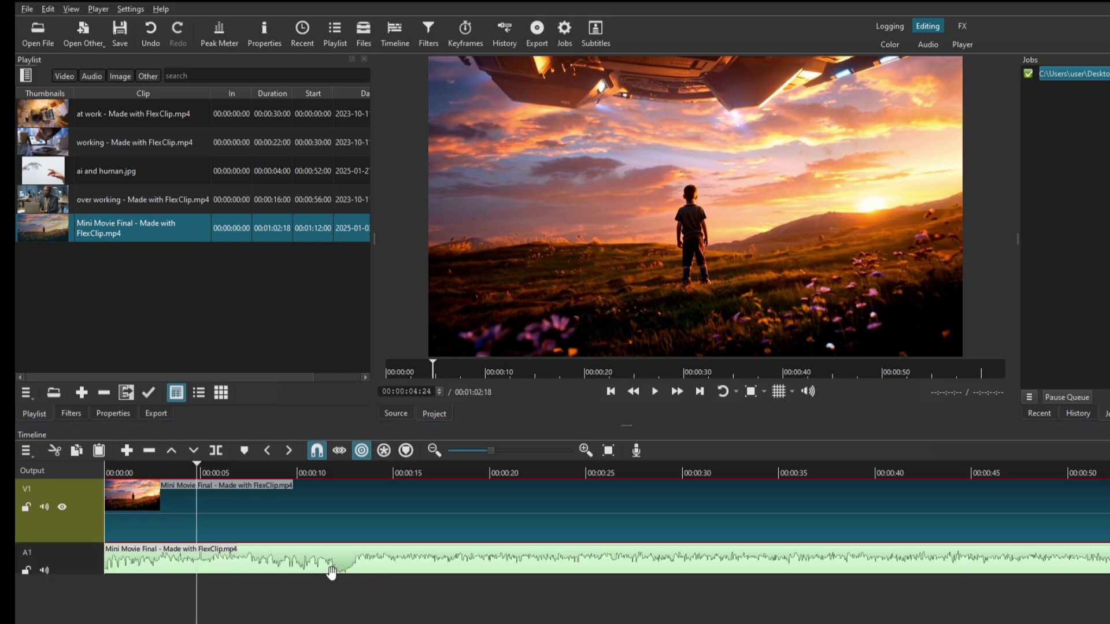
Select the clip's detached audio on A1 and show its Filters panel.
click(299, 564)
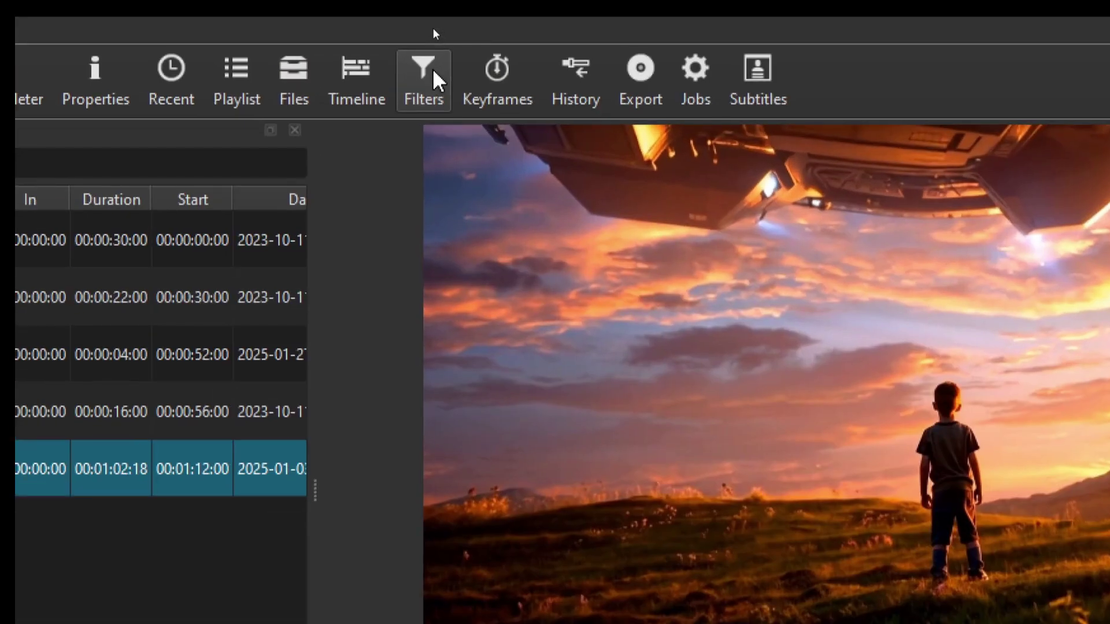
click(429, 33)
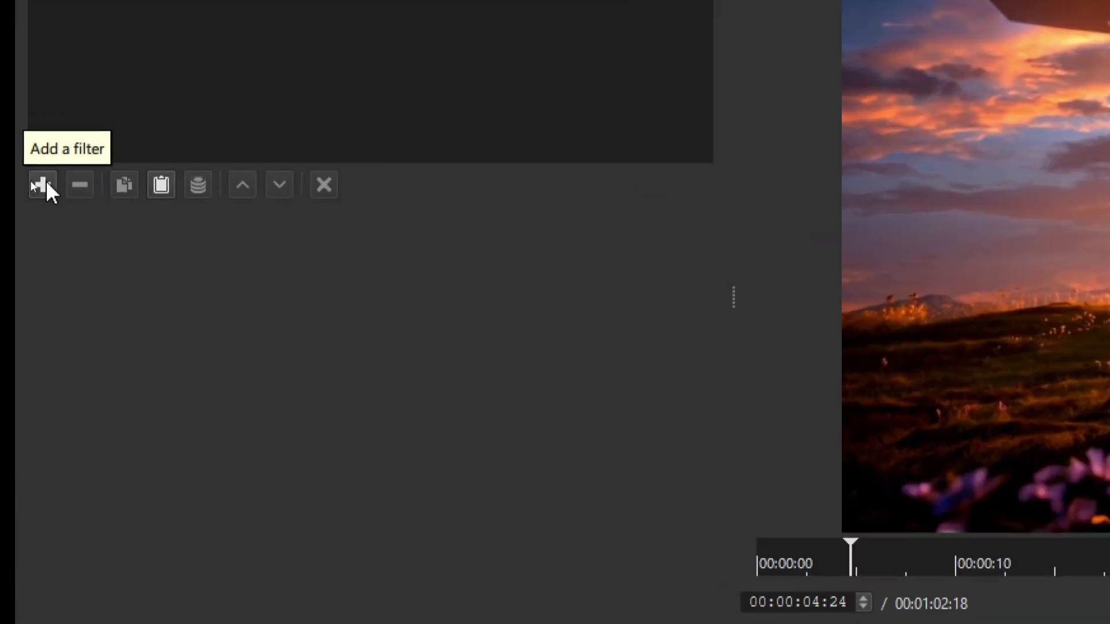
Start a new filter and search the filter list for 'reduce noi'.
click(30, 182)
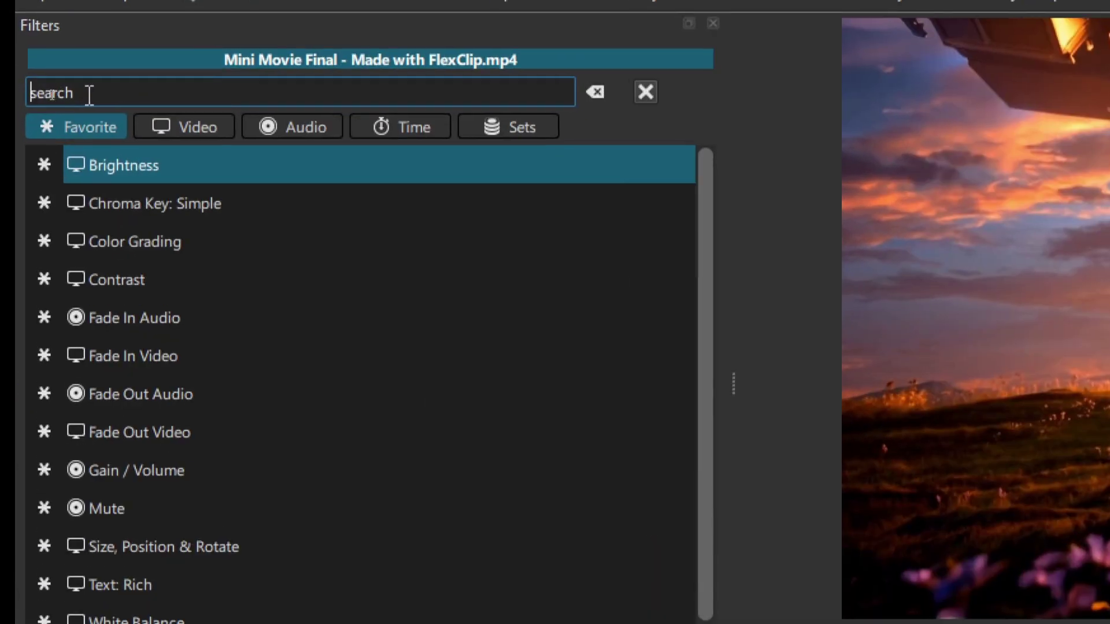
text(re)
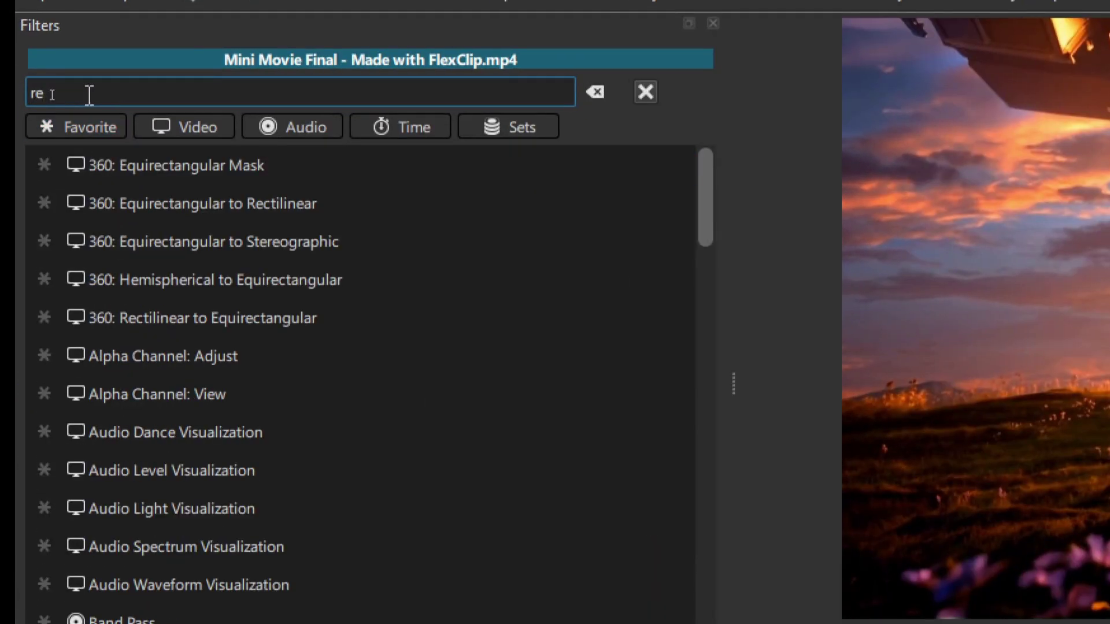
text(duce noi)
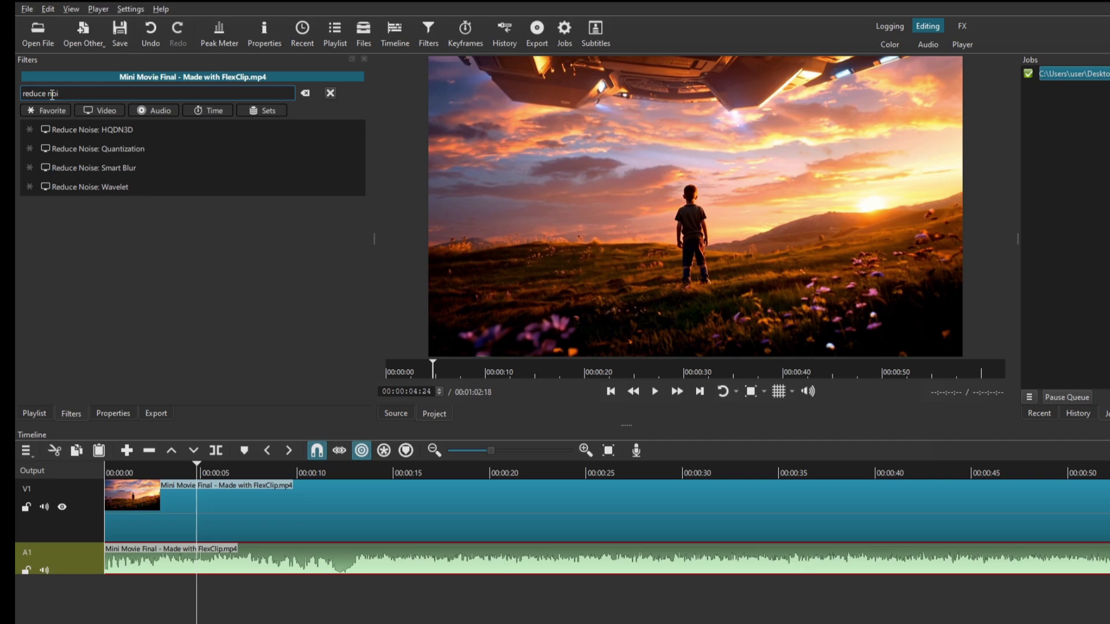
click(66, 150)
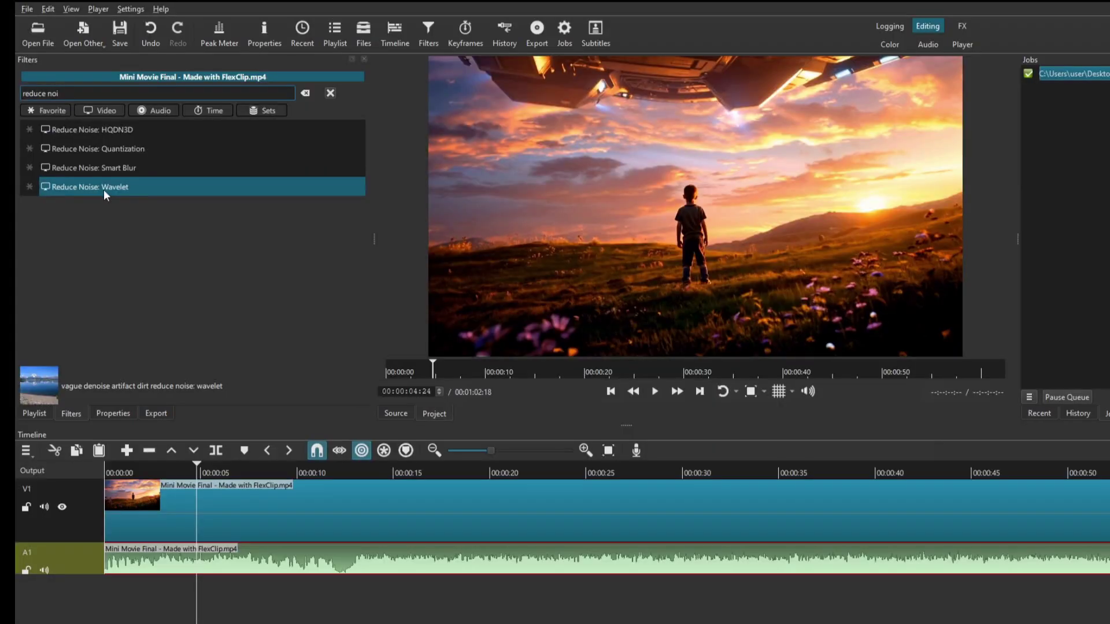
Add Reduce Noise: Wavelet with Decompose 10 and Threshold 21.
double_click(103, 187)
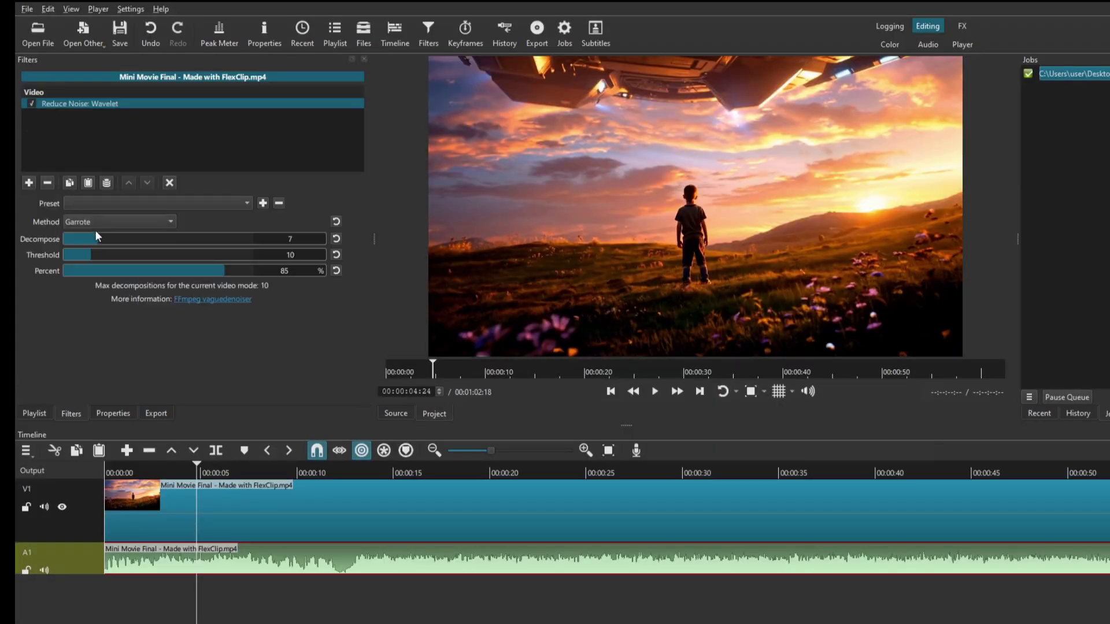
drag(94, 239, 129, 238)
drag(116, 253, 128, 253)
click(344, 471)
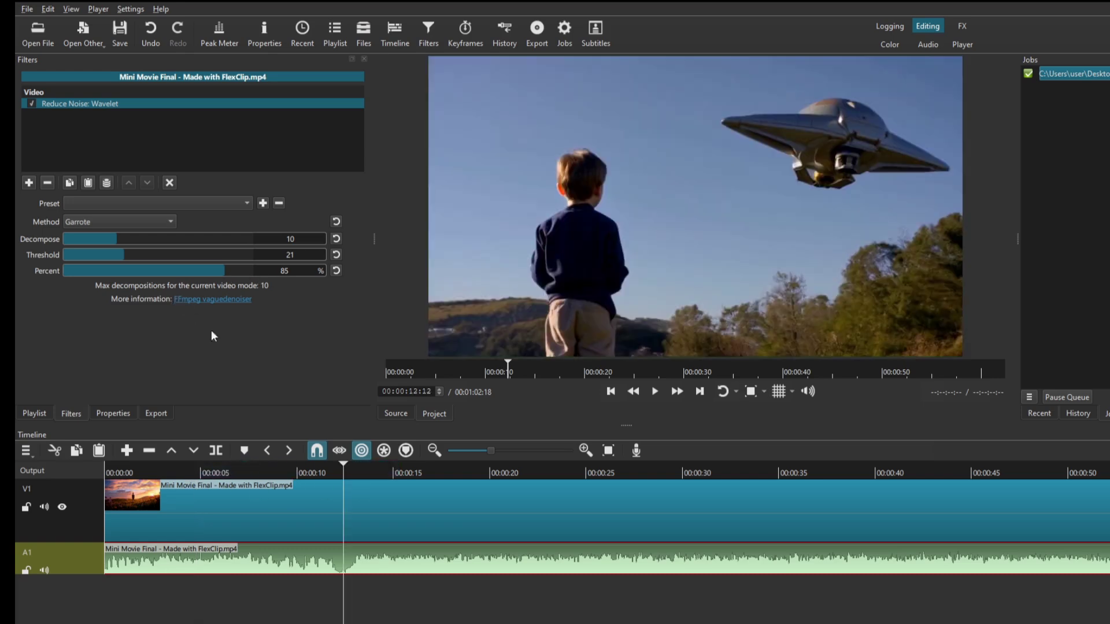
click(169, 473)
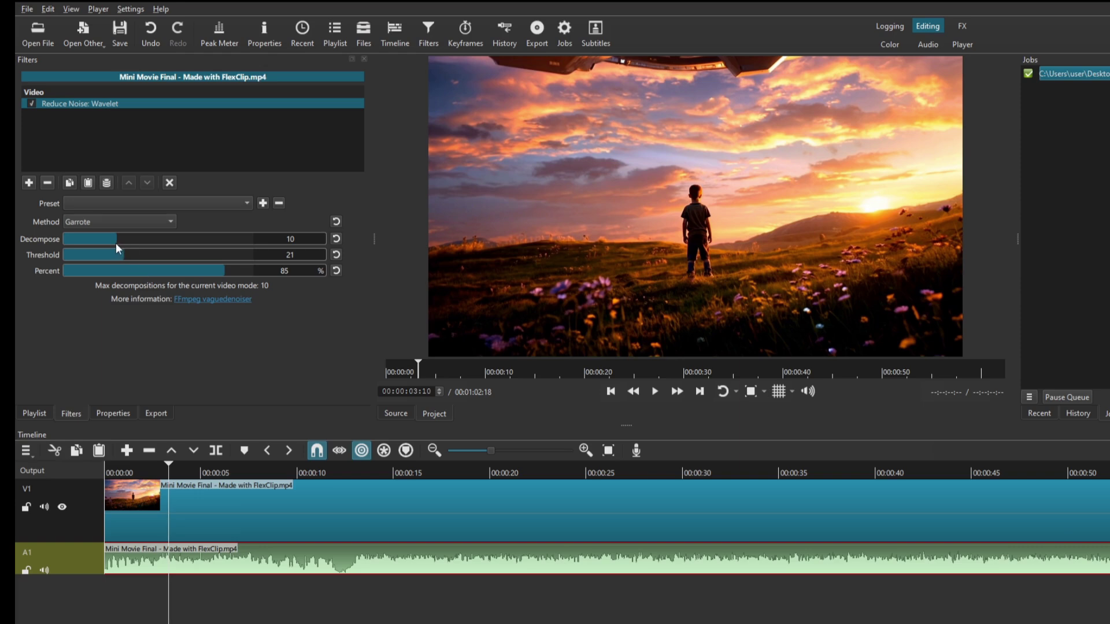
key(space)
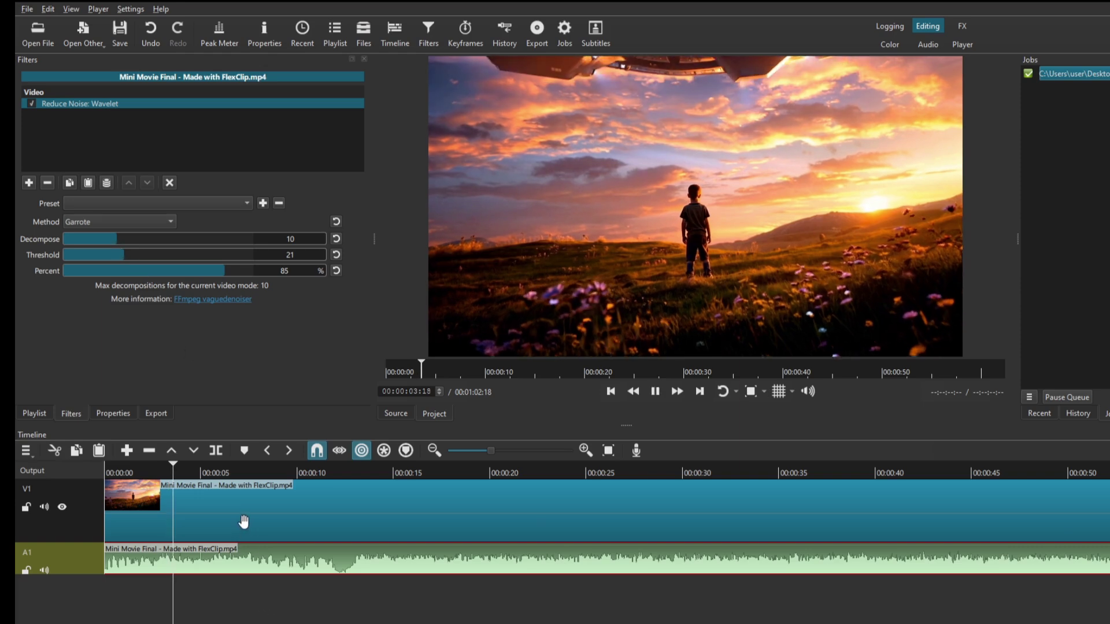